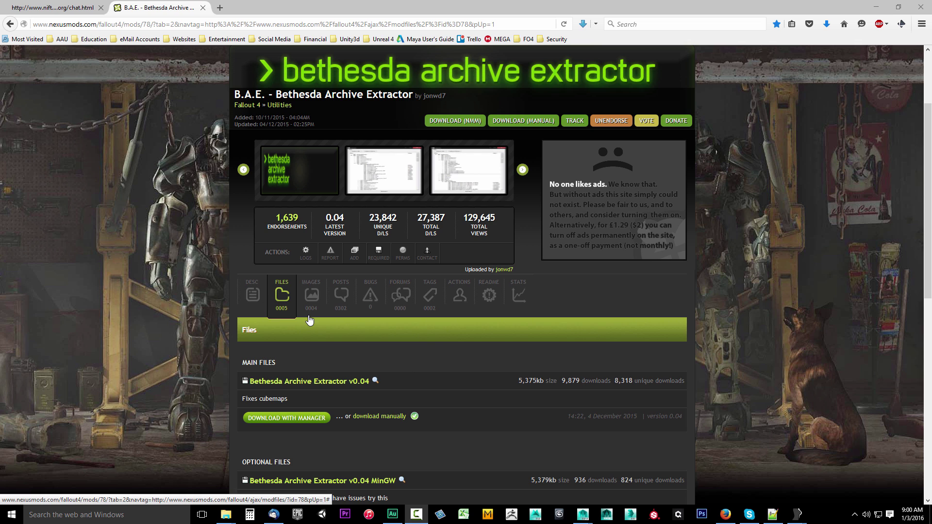
Start the BAE v0.04 manual download past the VC++ 2013 Redist notice, opening it with WinRAR
left_click(372, 418)
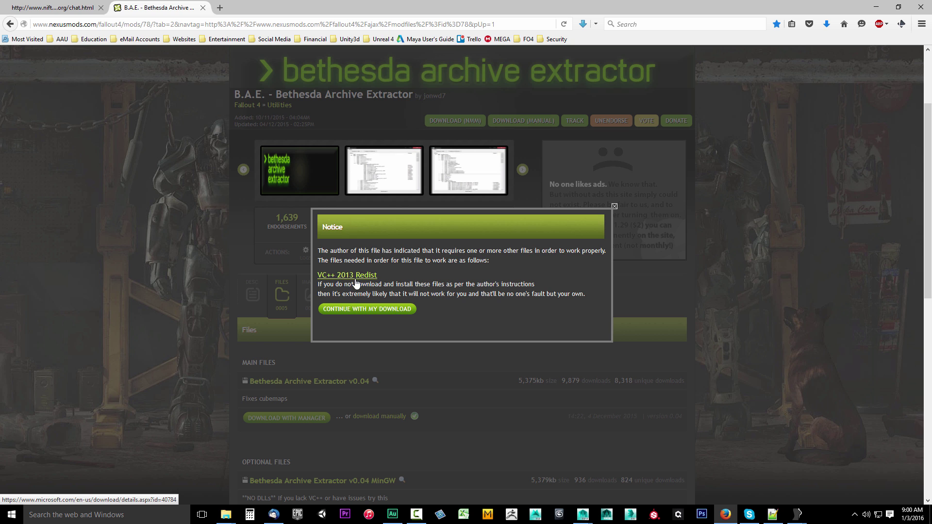
left_click(360, 311)
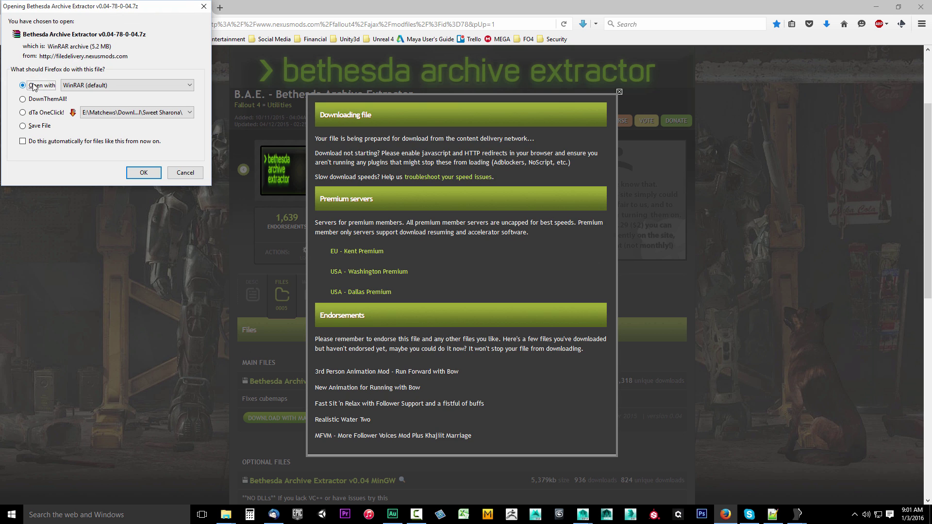
Move all BAE archive files (platforms, bae.exe, Qt5 DLLs, readme.txt) into the bae folder, replacing existing copies
left_click(145, 174)
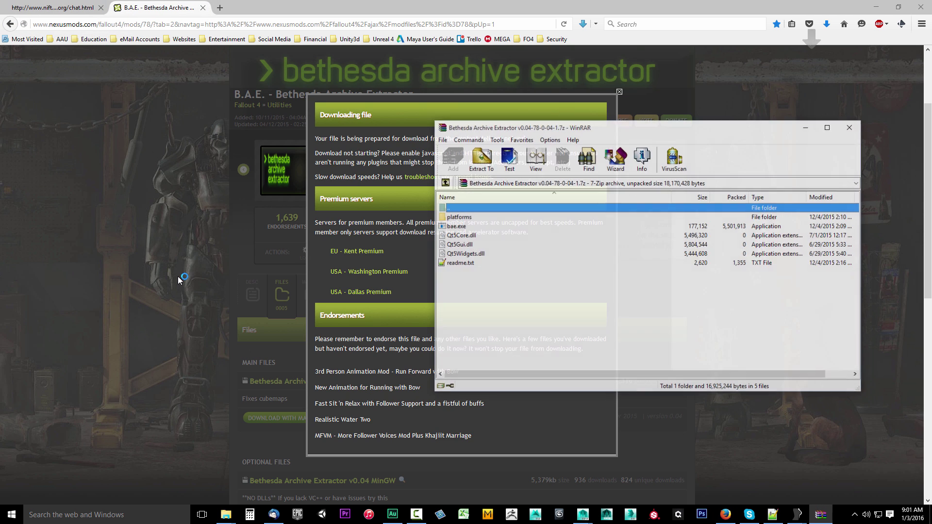
left_click(878, 10)
left_click(459, 264)
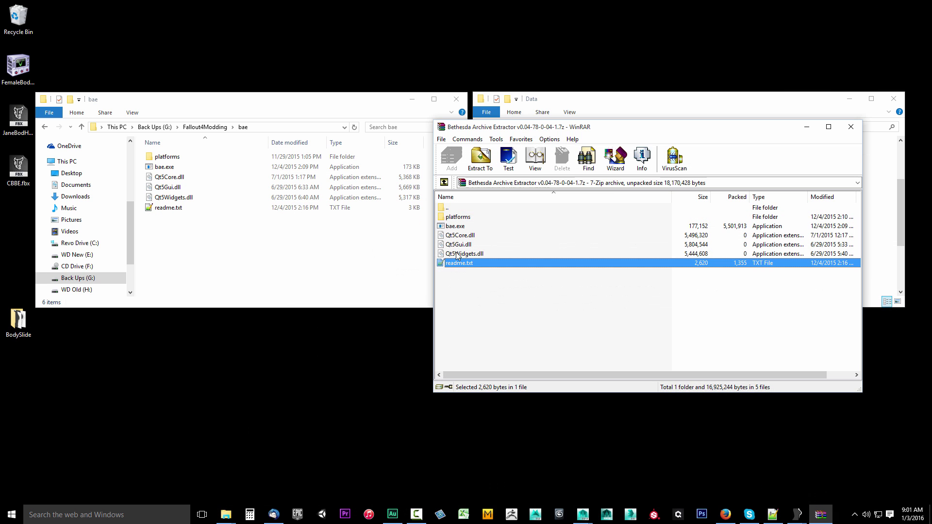
left_click(459, 222, "shift")
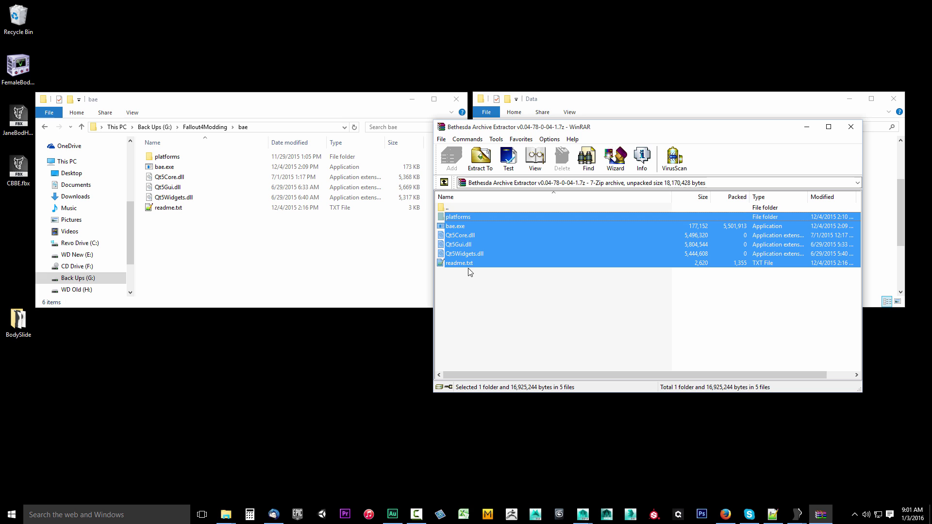
left_click_drag(462, 242, 218, 234)
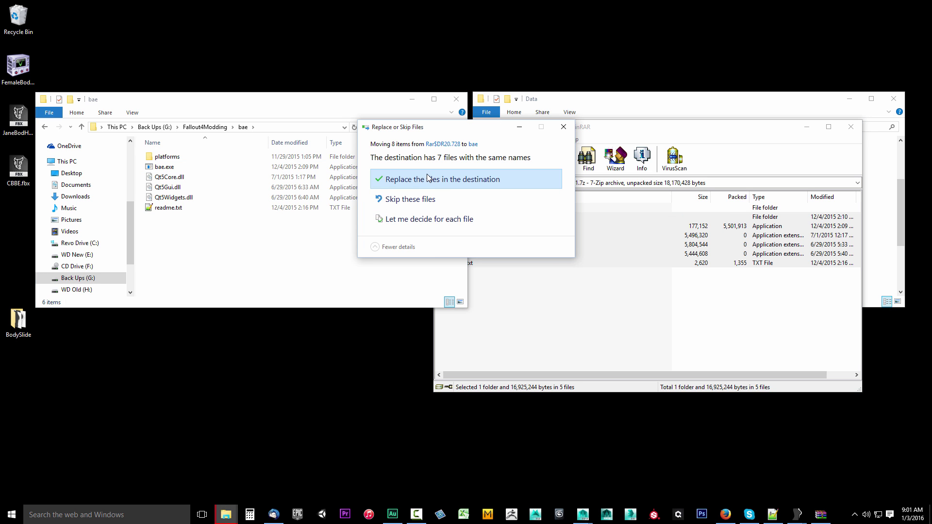
left_click(428, 179)
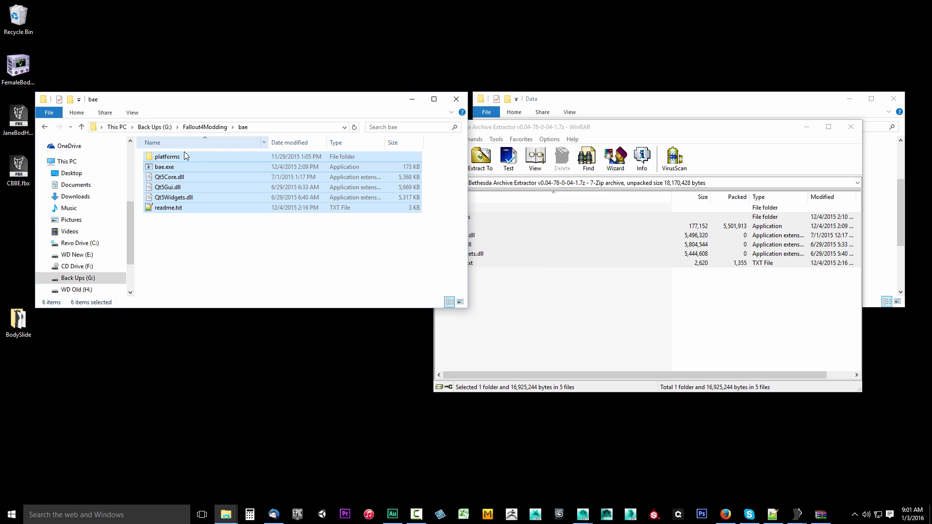
Close WinRAR, launch bae.exe, and bring up B.A.E.'s Open File dialog for .bsa/.ba2 archives
left_click(850, 127)
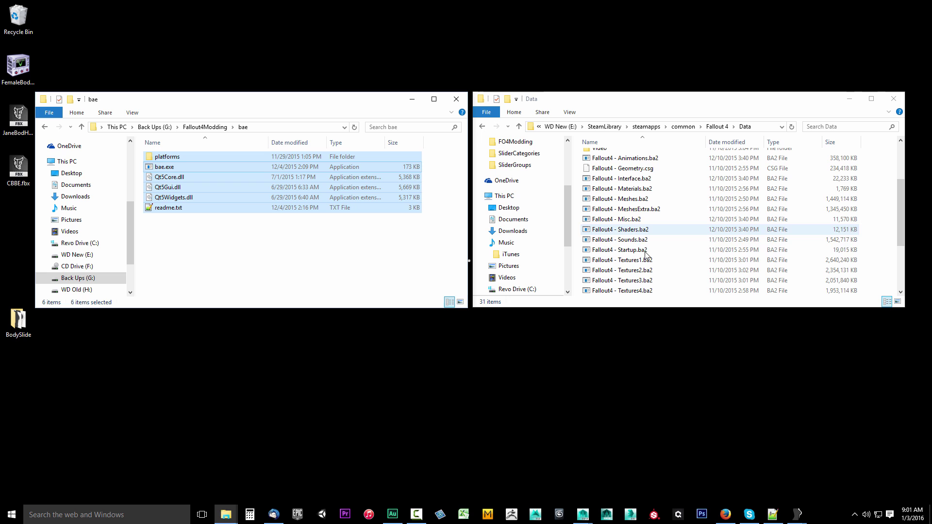
left_click(383, 264)
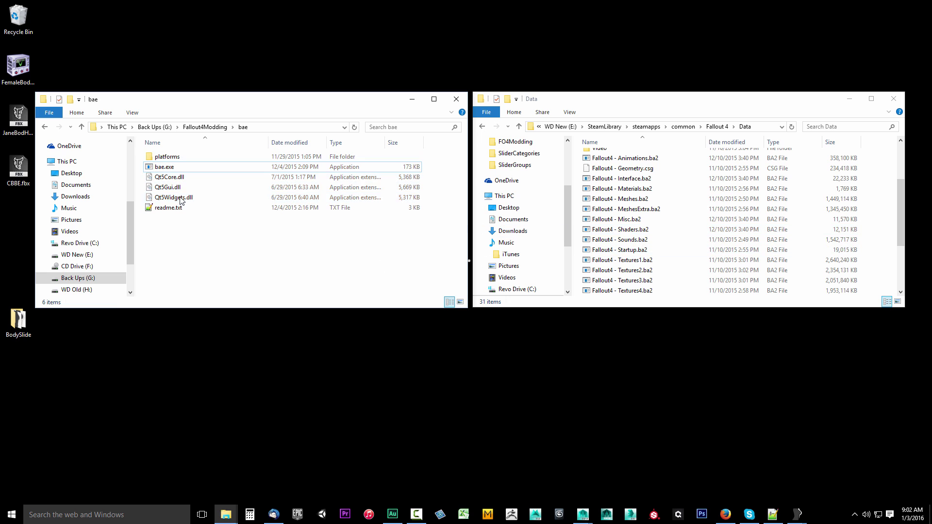
double_click(166, 168)
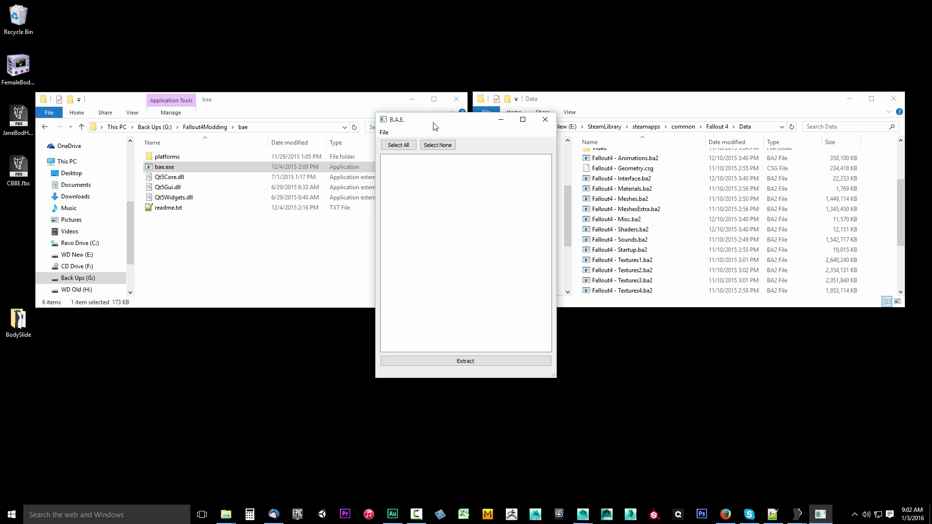
left_click_drag(398, 127, 268, 132)
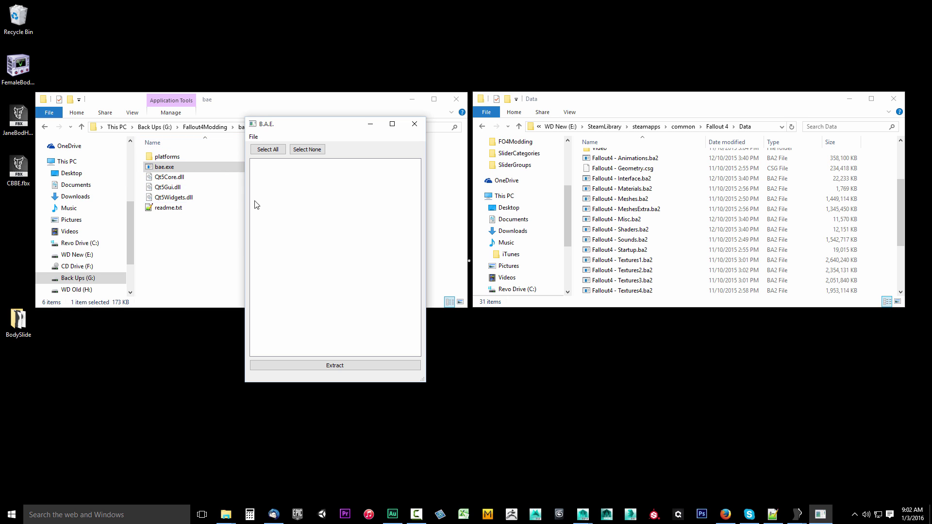
left_click(257, 139)
left_click(265, 150)
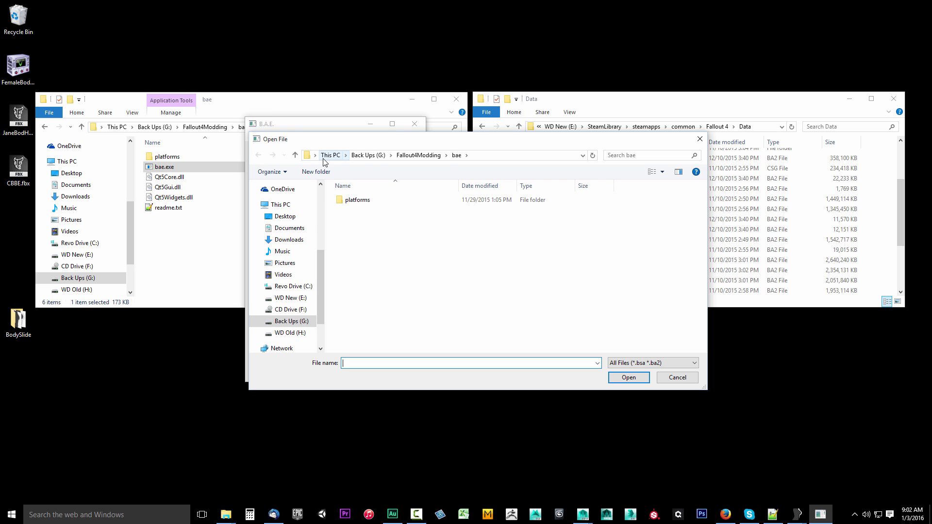
Point the Open File dialog at the Fallout 4 Data folder by pasting its path
left_click(764, 127)
key("ctrl+c")
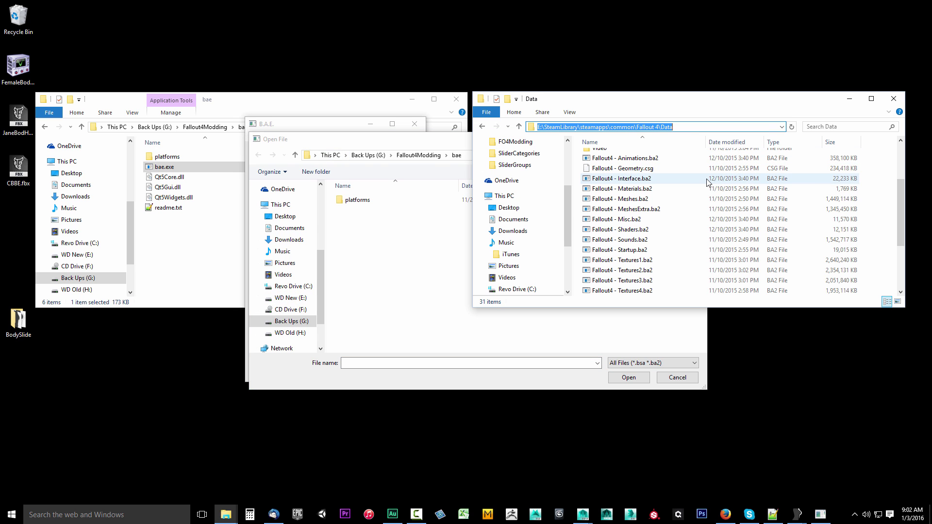
left_click(458, 147)
left_click(520, 156)
key("ctrl+v")
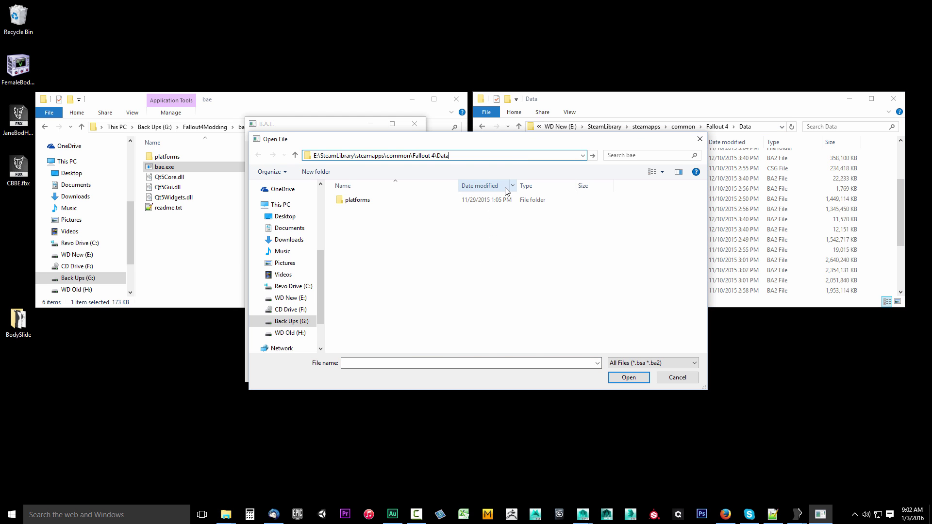
key("Return")
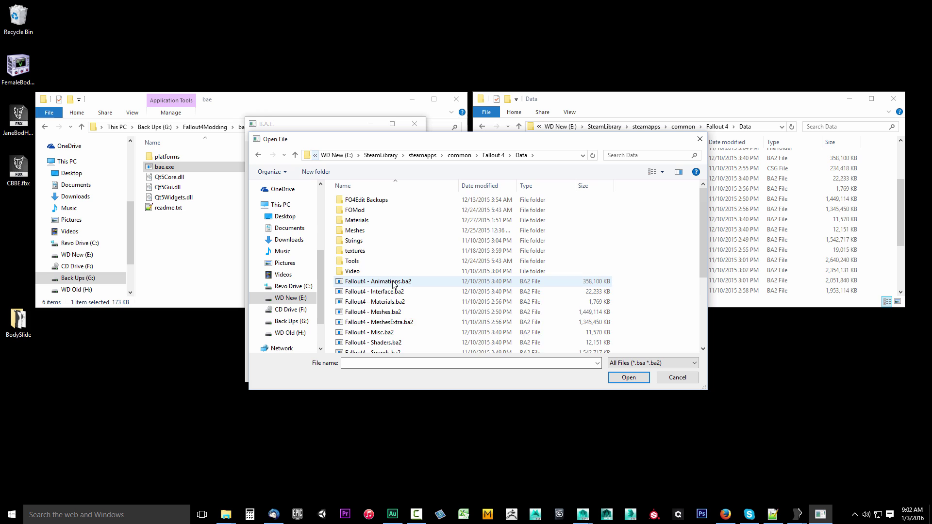
scroll(393, 285, "down", 1)
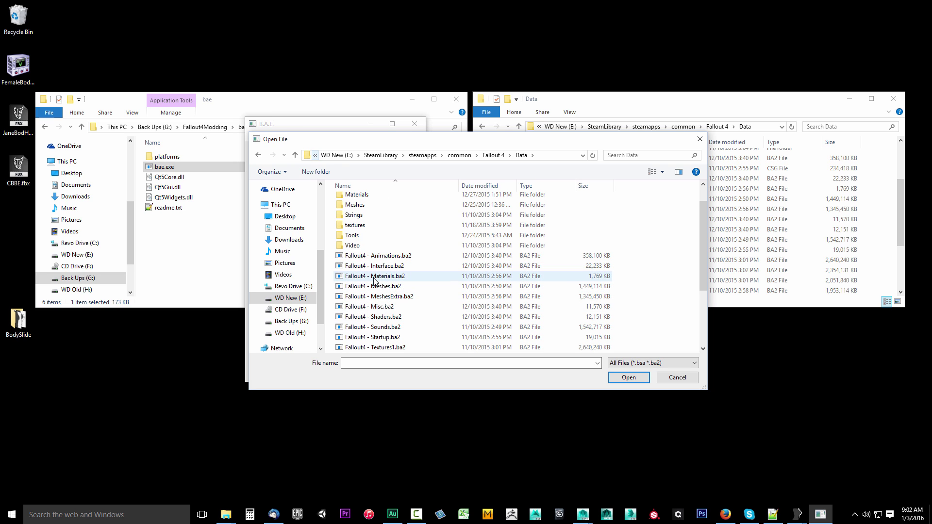
Select Fallout4 - Materials, Meshes, and Textures1 through Textures9 .ba2 archives
left_click(374, 278)
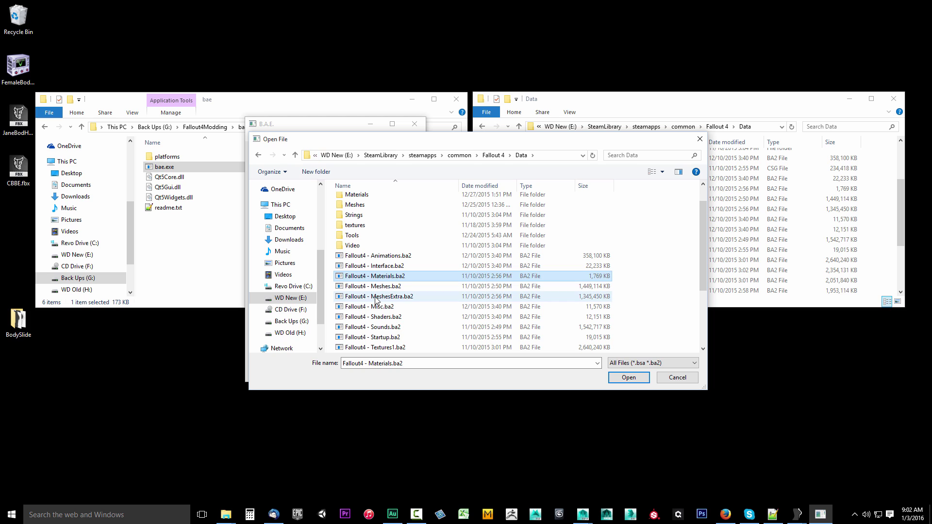
left_click(378, 287, "ctrl")
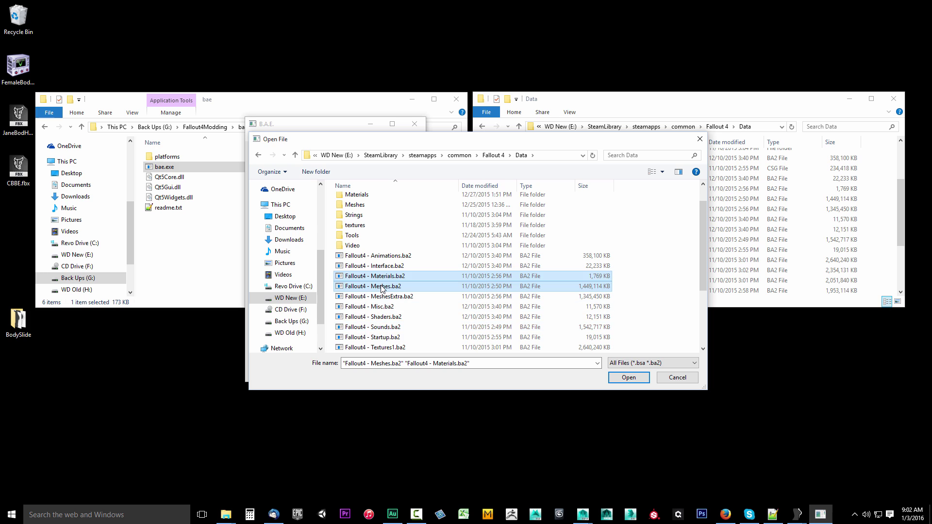
scroll(381, 318, "down", 1)
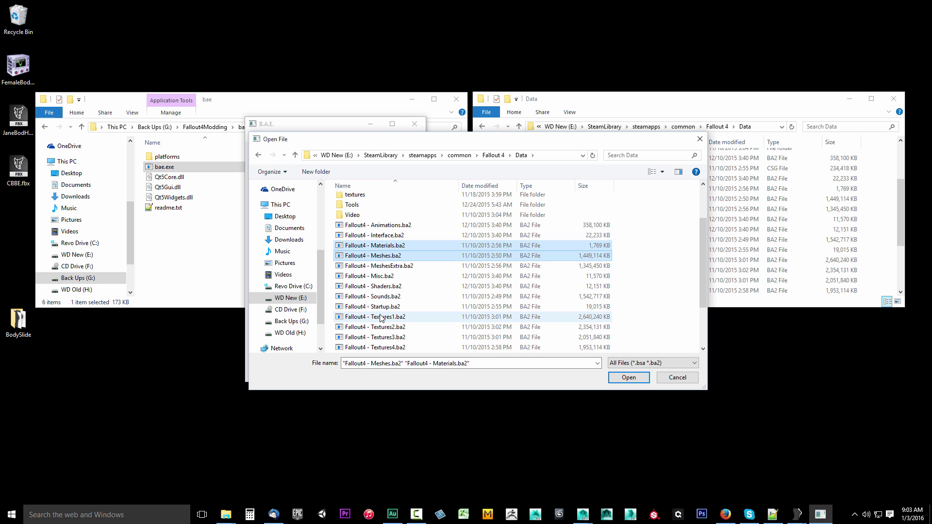
left_click(381, 318, "ctrl")
left_click(381, 327, "ctrl")
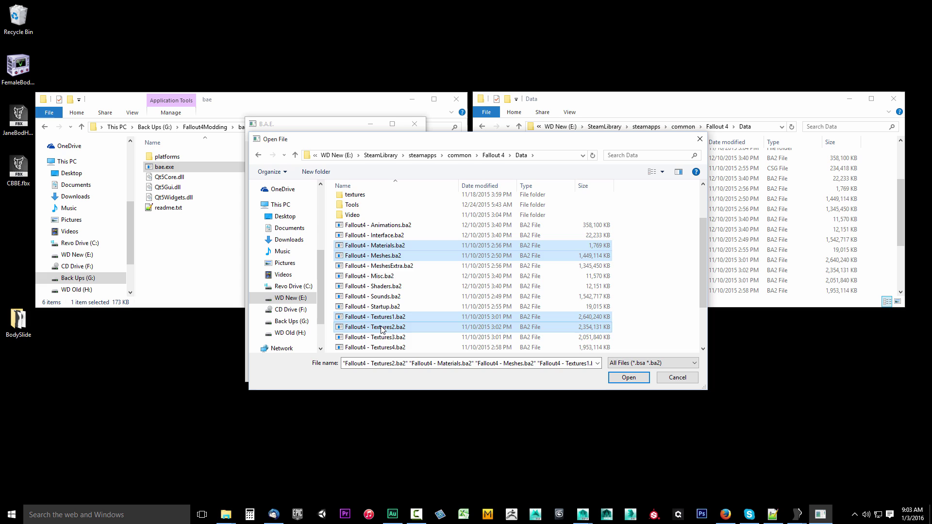
scroll(381, 329, "down", 2)
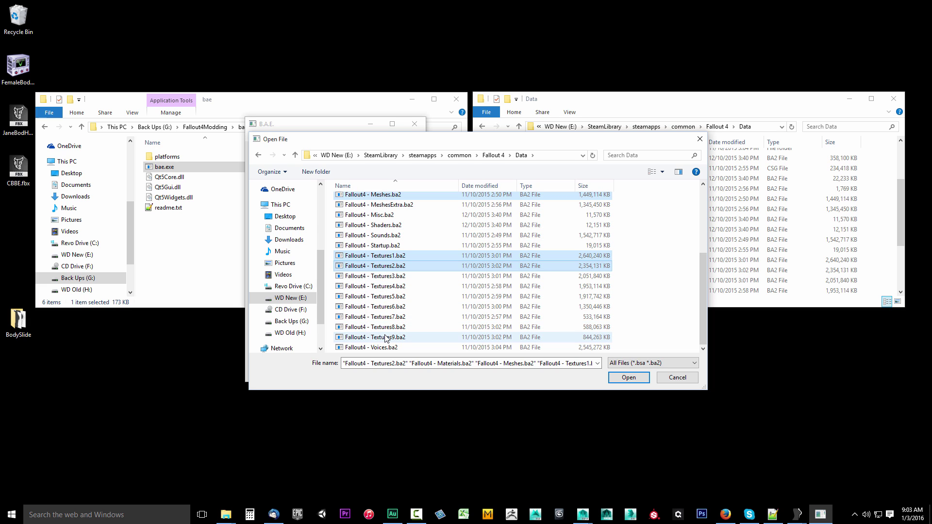
left_click(386, 337, "ctrl+shift")
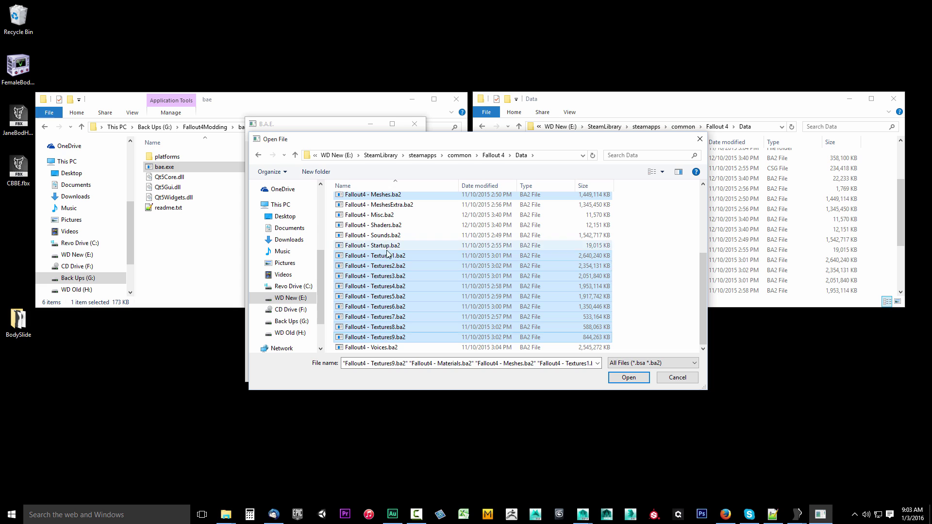
scroll(393, 313, "up", 2)
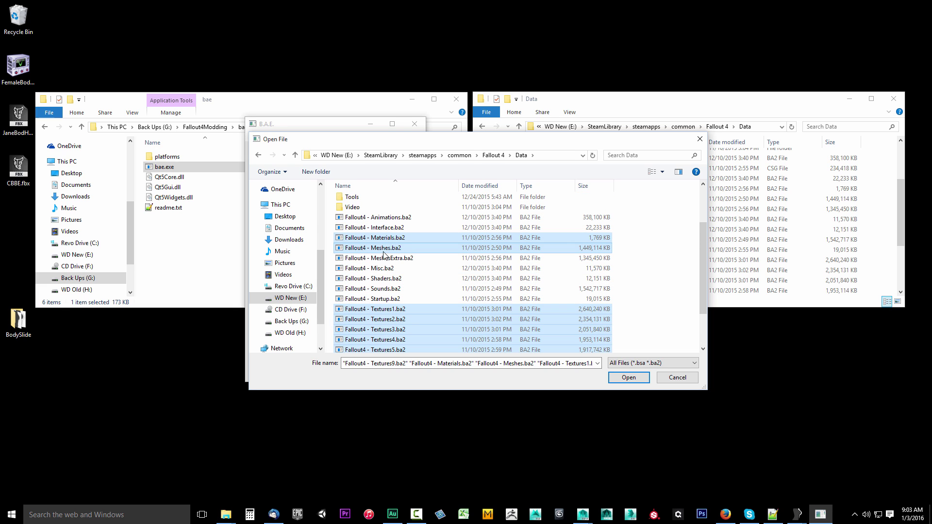
scroll(400, 317, "down", 1)
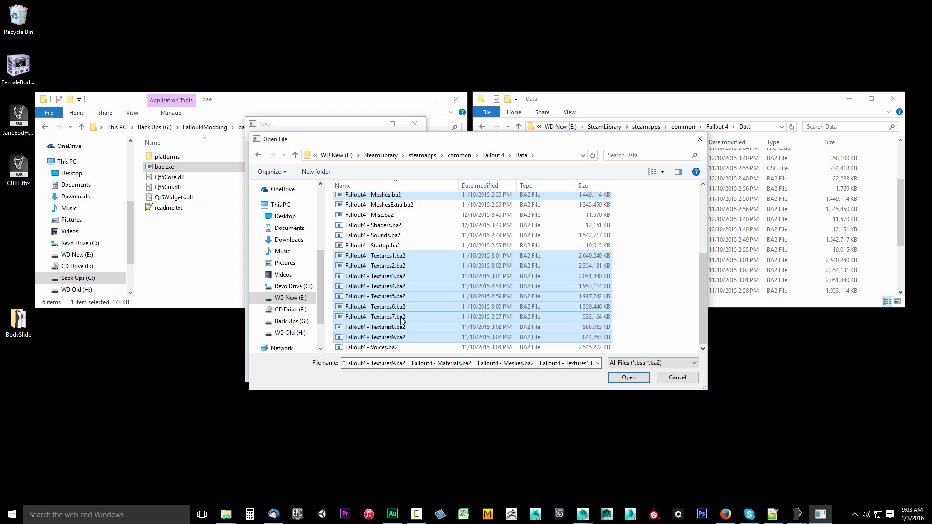
scroll(400, 319, "down", 1)
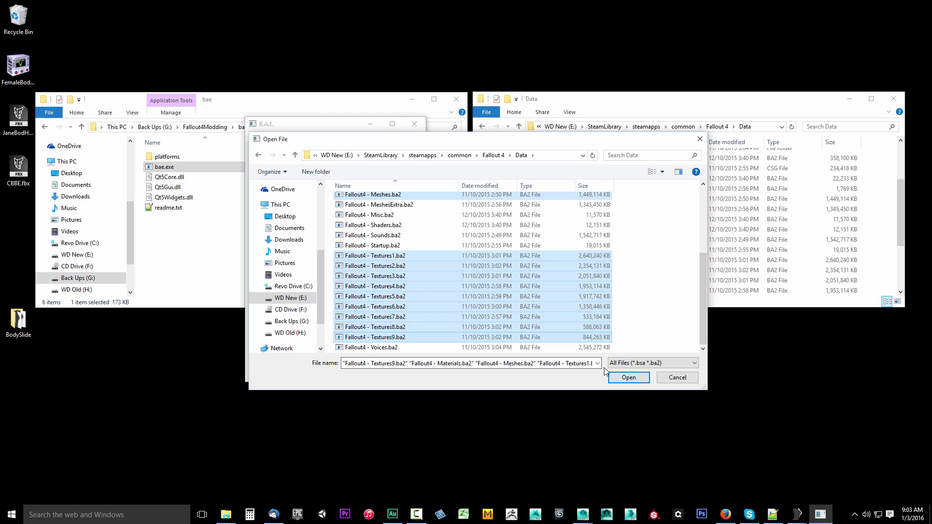
Load the selected archives into B.A.E. and start Extract to choose a destination folder
left_click(627, 378)
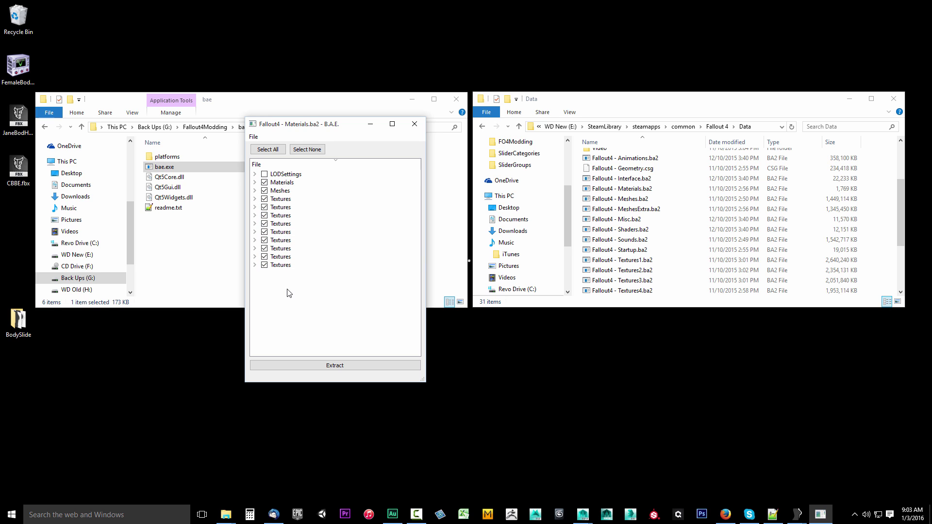
left_click_drag(328, 128, 400, 131)
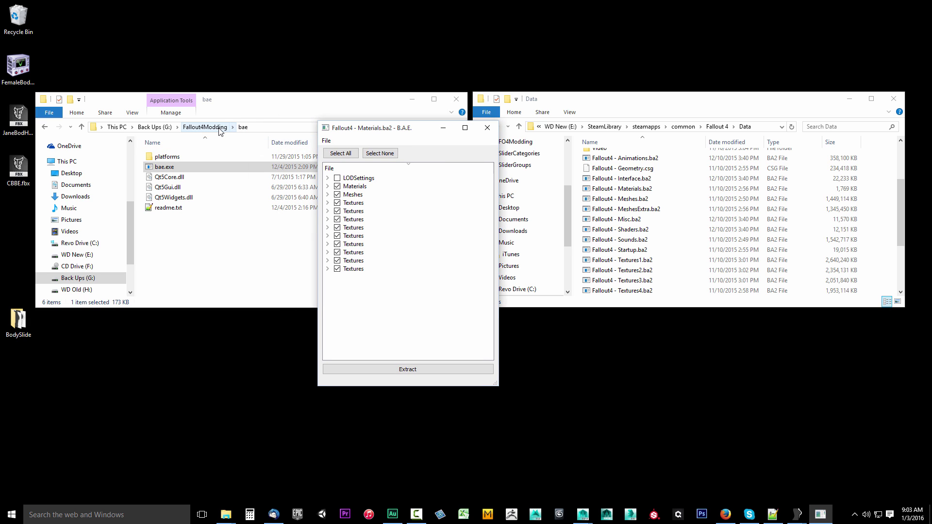
left_click(417, 370)
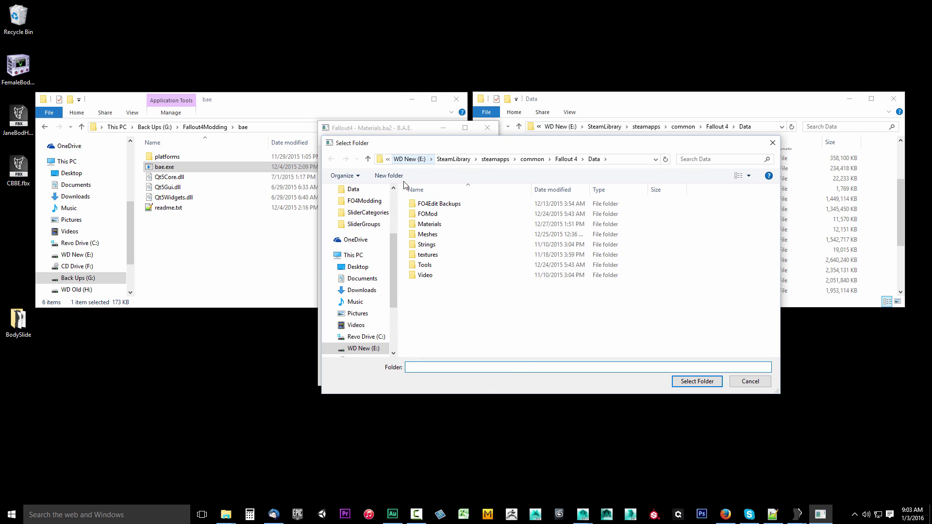
Create a new Fallout4ModTuts folder on Back Ups (G:) and enter it as the destination
scroll(359, 340, "down", 2)
left_click(361, 349)
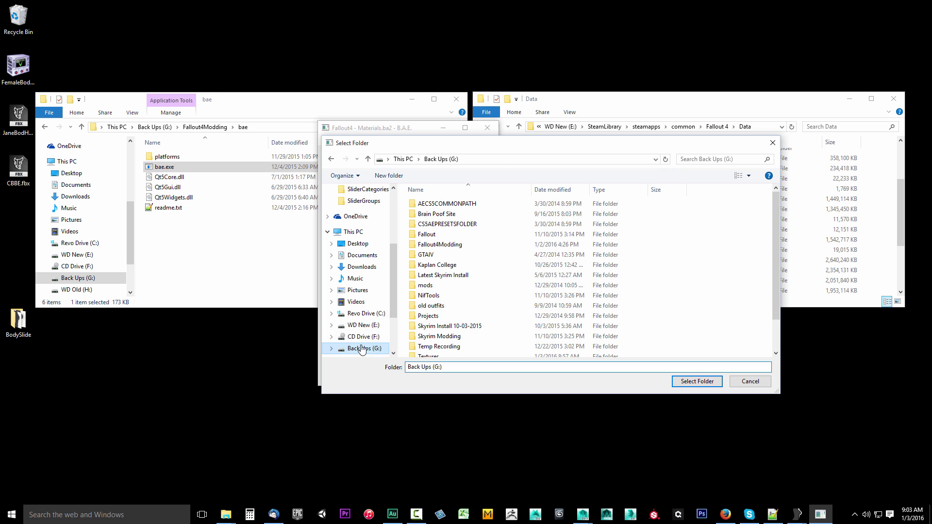
right_click(703, 308)
mouse_move(659, 410)
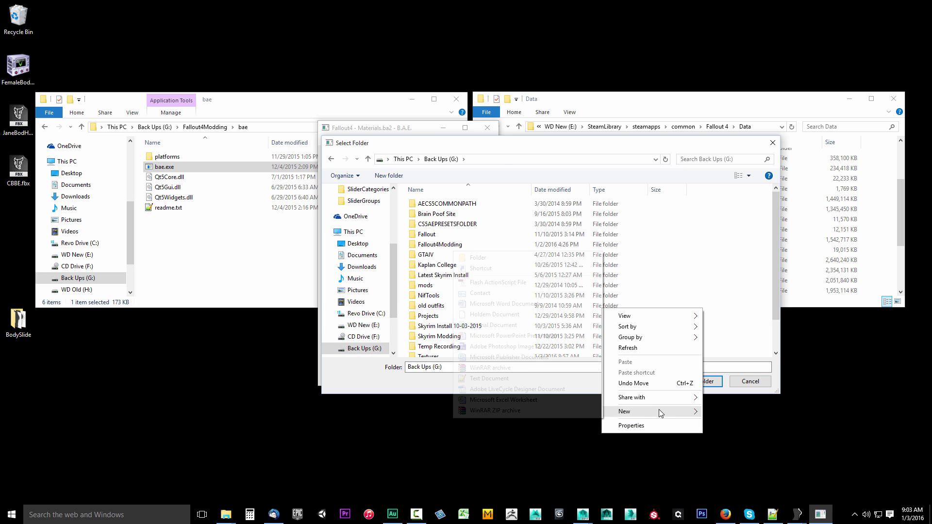
left_click(470, 259)
type("Fa")
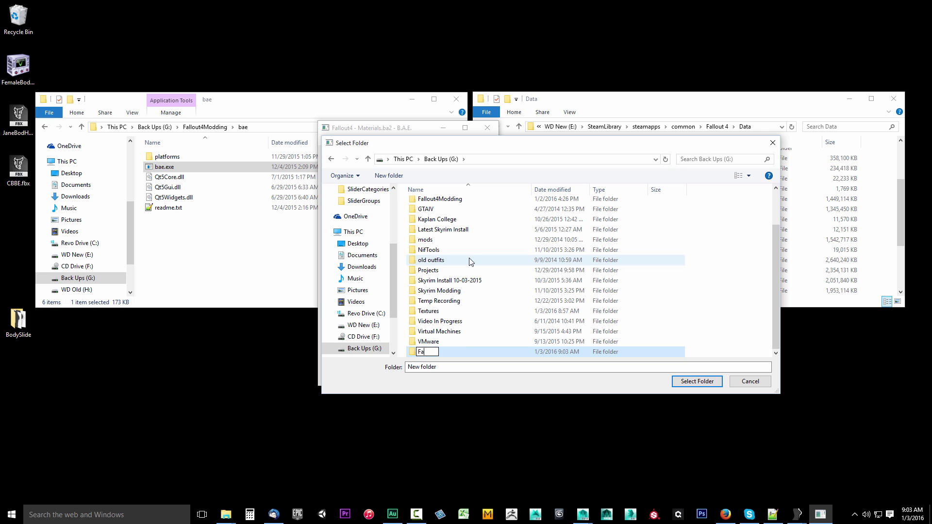
type("llout4ModdTuts")
left_click(456, 358)
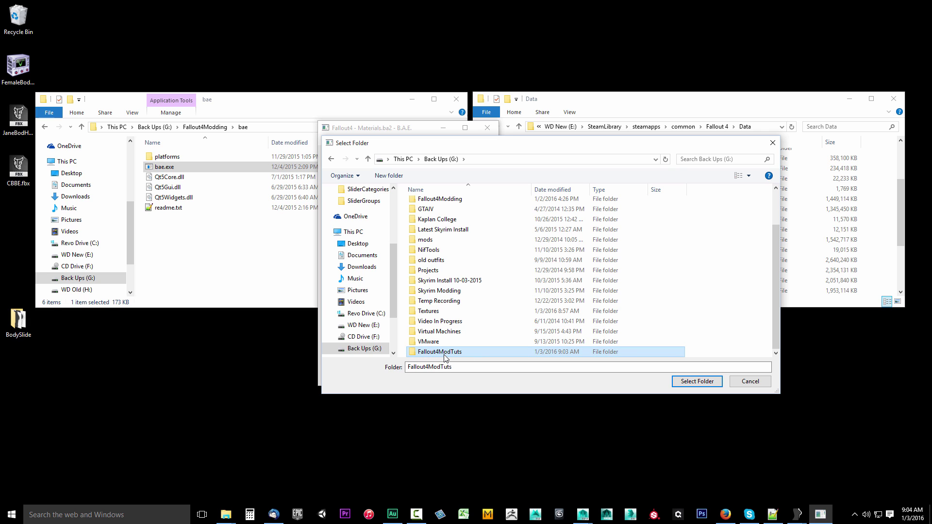
double_click(439, 354)
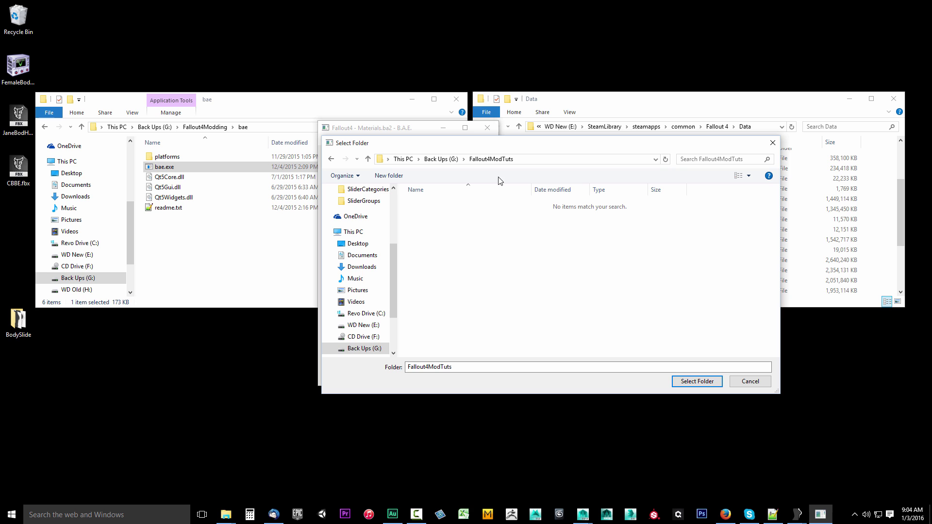
Extract everything into Fallout4ModTuts and check the Materials > Bloatfly folder
left_click(697, 381)
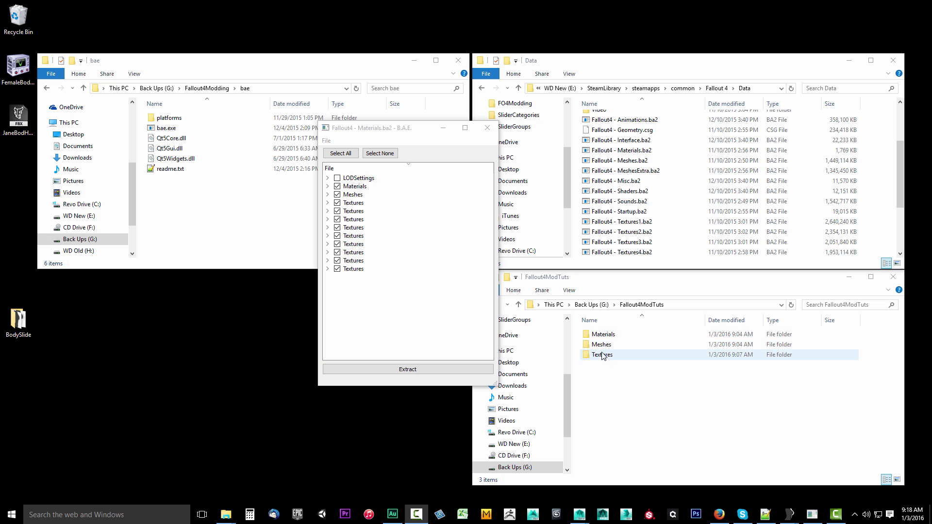
double_click(602, 335)
double_click(602, 346)
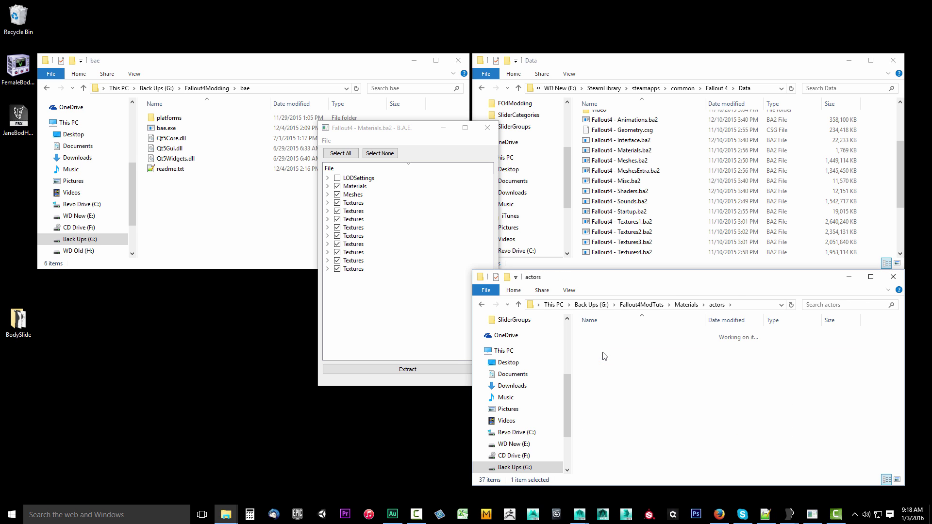
left_click(651, 306)
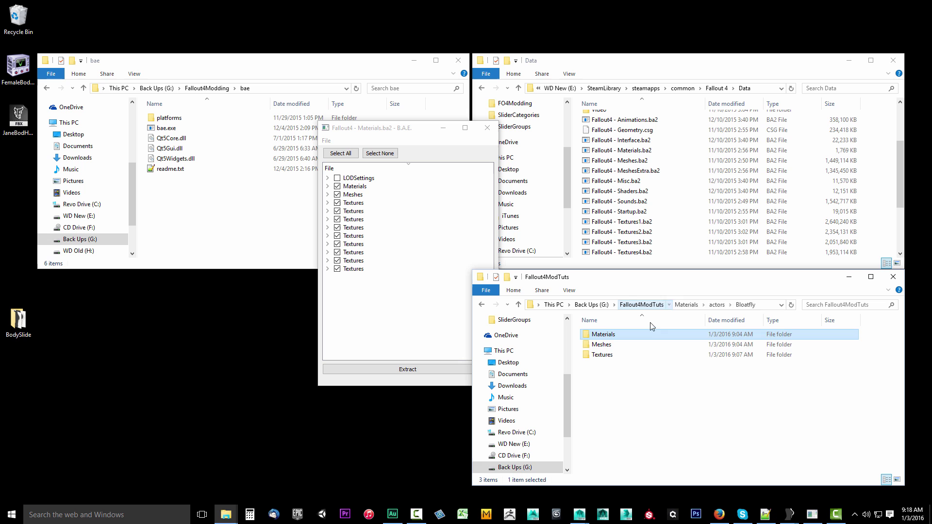
Browse Meshes > Architecture > Bunkers > Exterior to confirm the .nif meshes, then go back
double_click(602, 344)
double_click(613, 365)
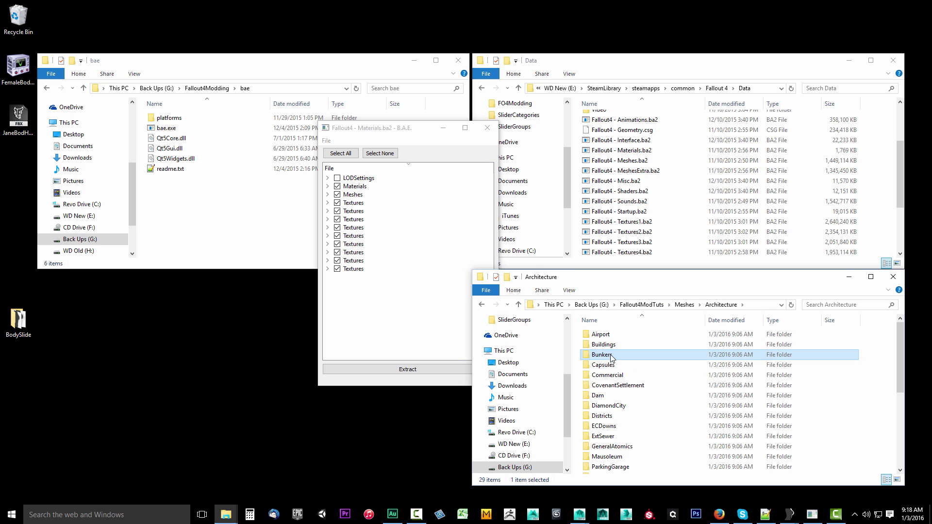
double_click(603, 354)
double_click(604, 345)
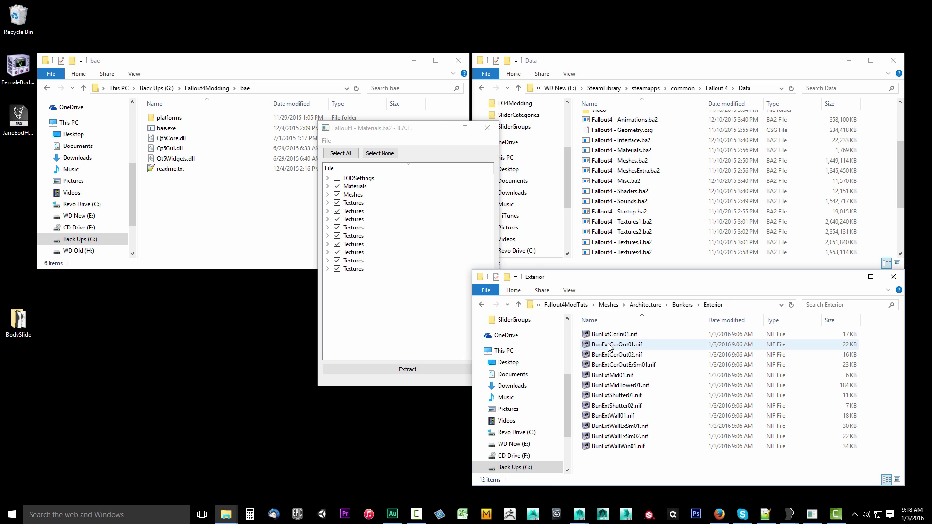
left_click(609, 305)
left_click(641, 305)
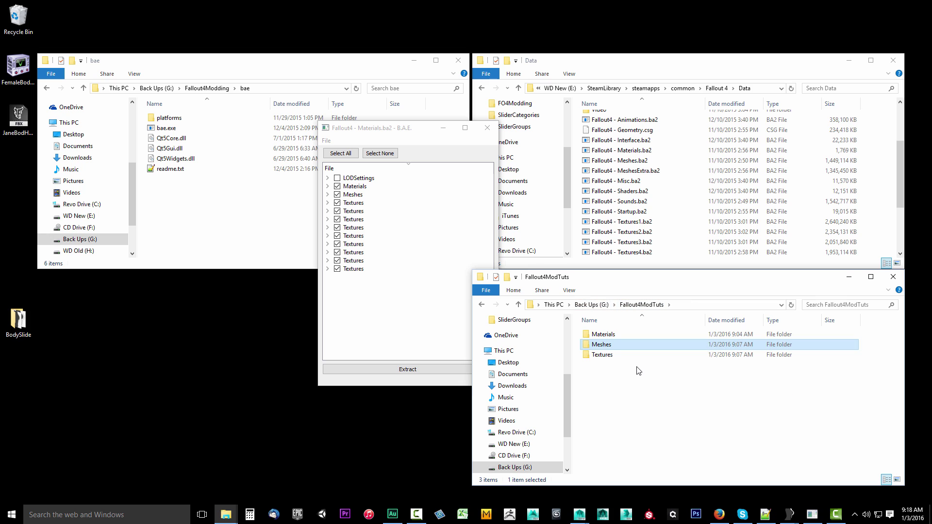